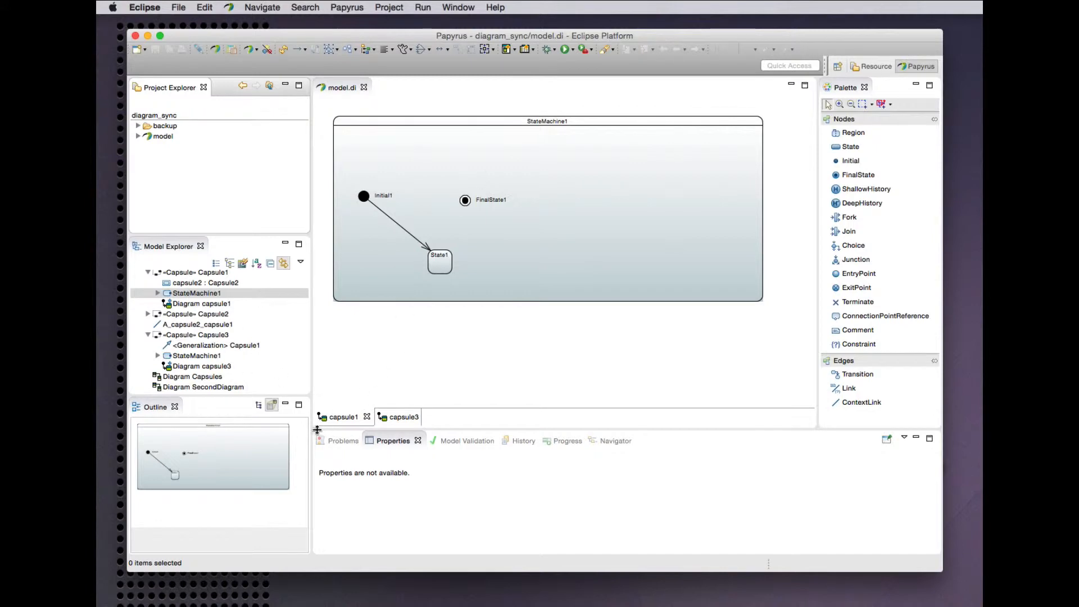
- Compare the capsule1 and capsule3 diagrams, and split the editor to show capsule3 beside capsule1
{"action": "left_click", "coordinate": [396, 419]}
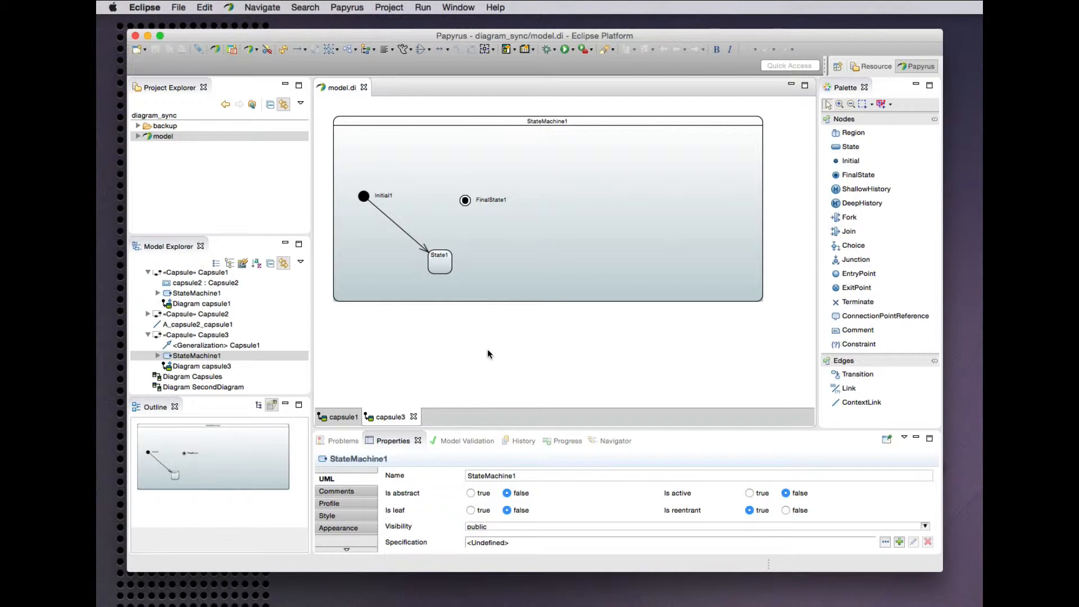
{"action": "left_click", "coordinate": [341, 419]}
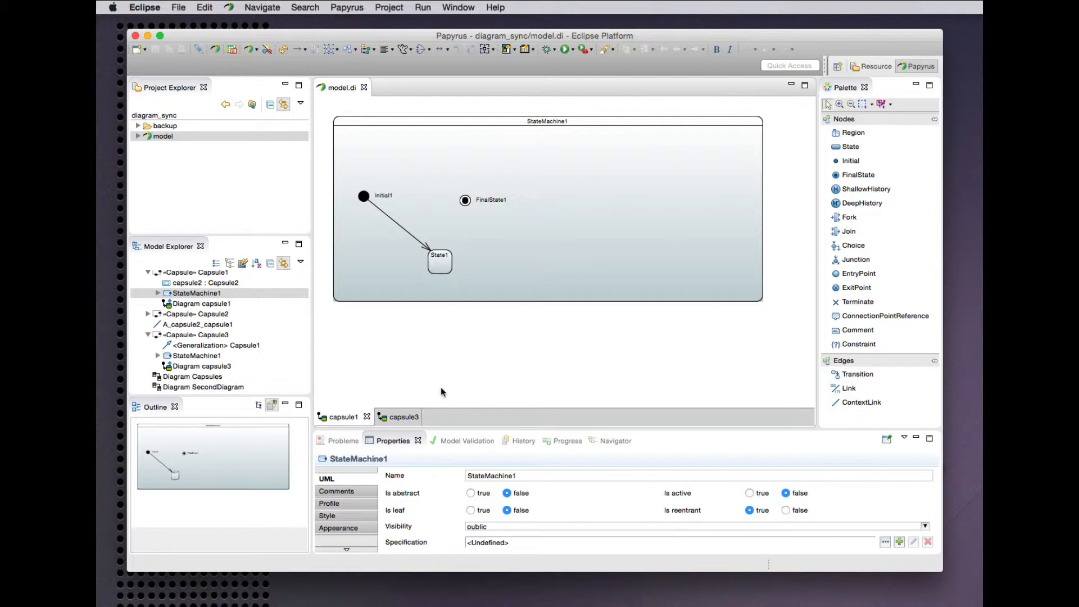
{"action": "left_click", "coordinate": [400, 417]}
{"action": "left_click_drag", "start_coordinate": [386, 421], "coordinate": [800, 279]}
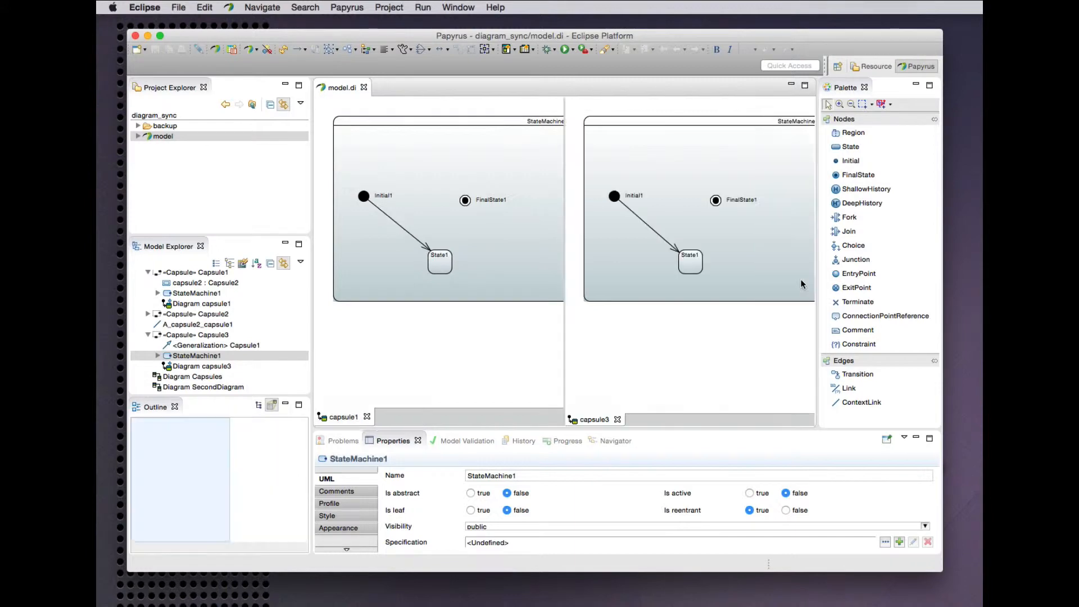
- Narrow the StateMachine1 frame in the capsule1 diagram until it fits entirely within its half of the split editor
{"action": "scroll", "coordinate": [489, 379], "scroll_direction": "right", "scroll_amount": 5}
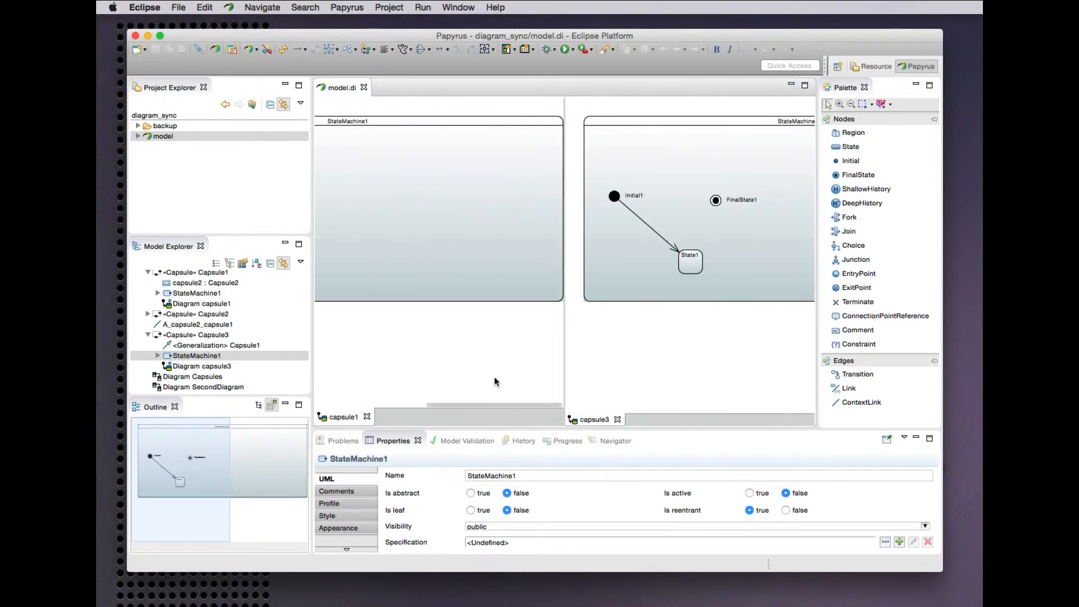
{"action": "left_click", "coordinate": [561, 226]}
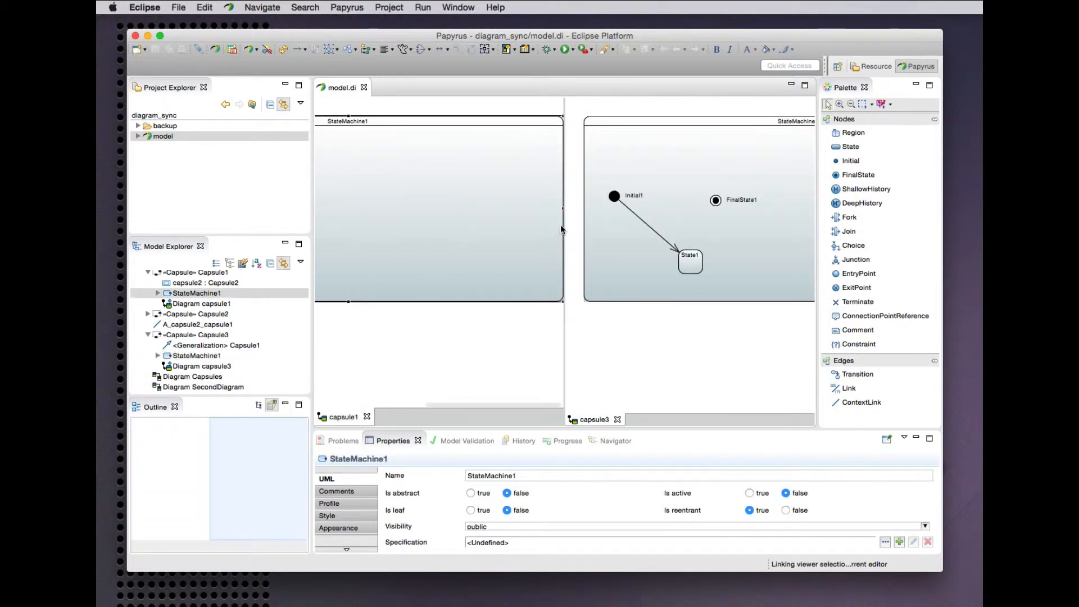
{"action": "left_click_drag", "start_coordinate": [554, 208], "coordinate": [422, 212]}
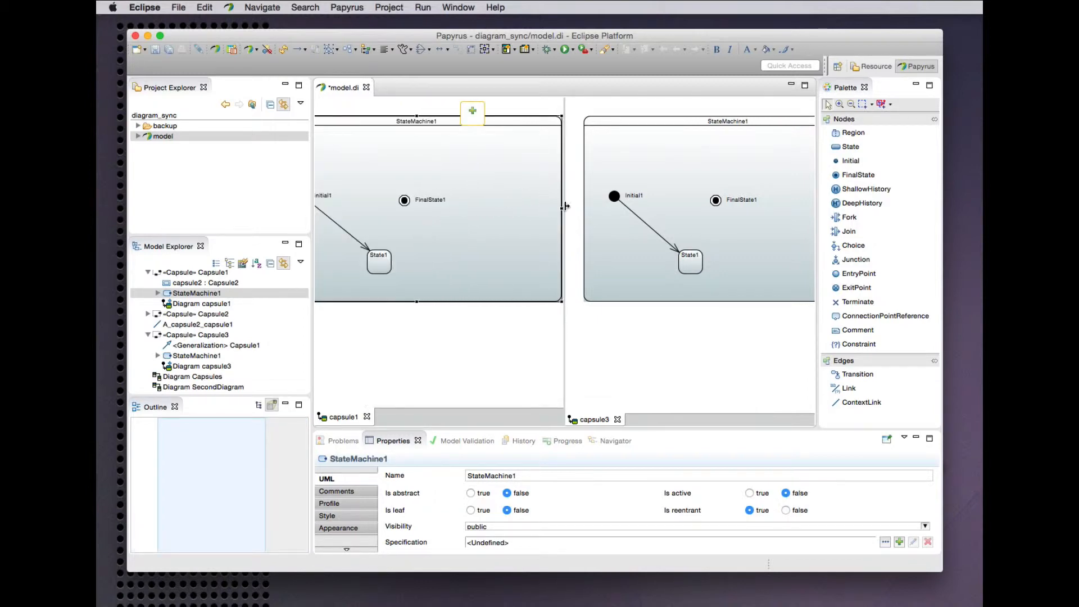
{"action": "left_click_drag", "start_coordinate": [562, 208], "coordinate": [533, 212]}
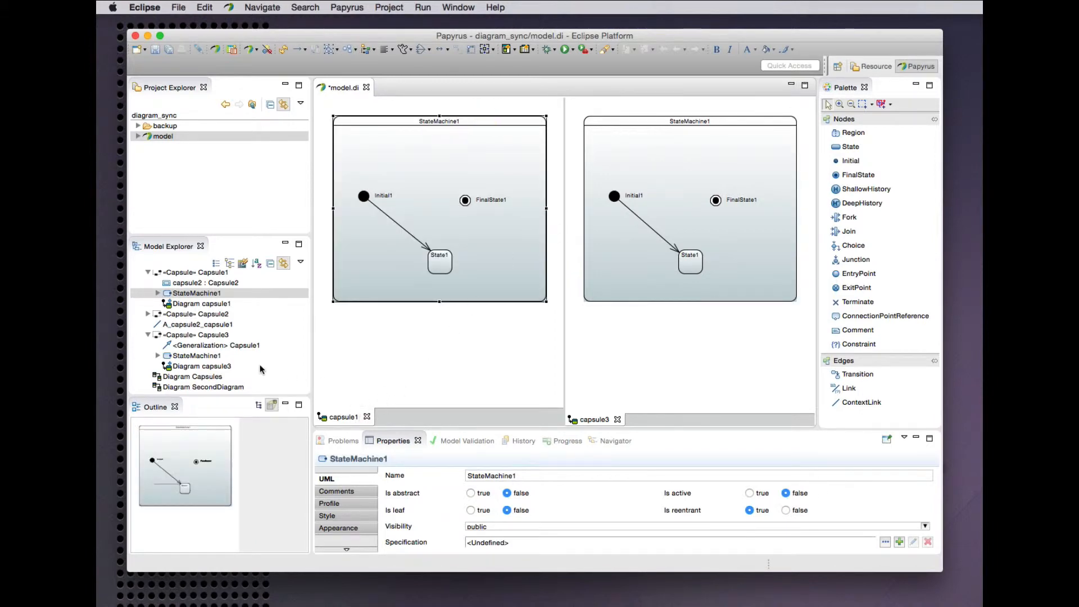
- Add a transition from State1 to FinalState1 in the capsule1 diagram
{"action": "left_click", "coordinate": [858, 374]}
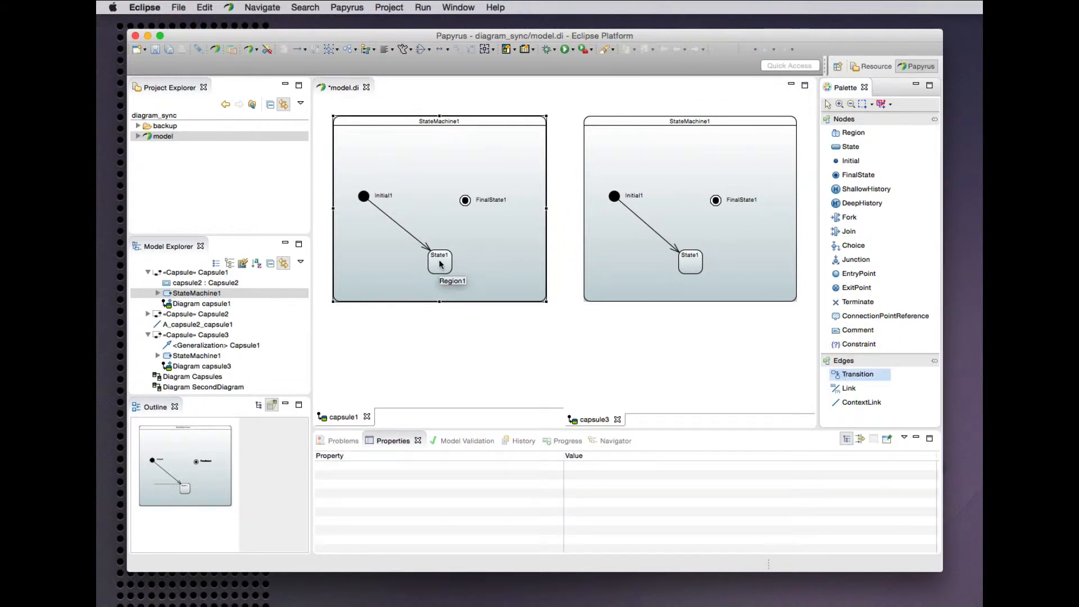
{"action": "left_click", "coordinate": [440, 264]}
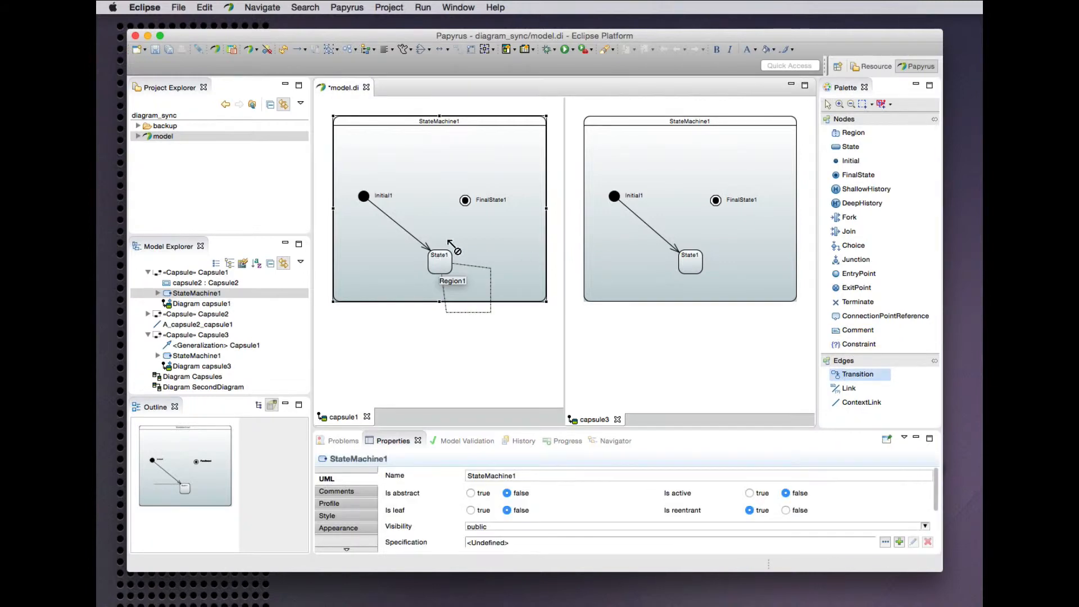
{"action": "left_click", "coordinate": [464, 203]}
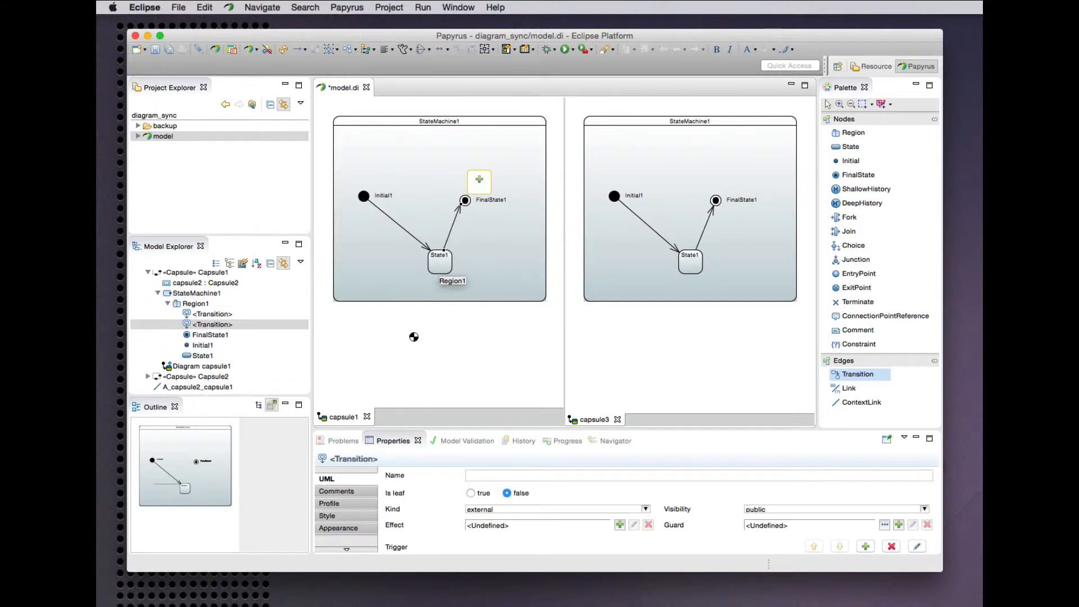
{"action": "left_click", "coordinate": [419, 367]}
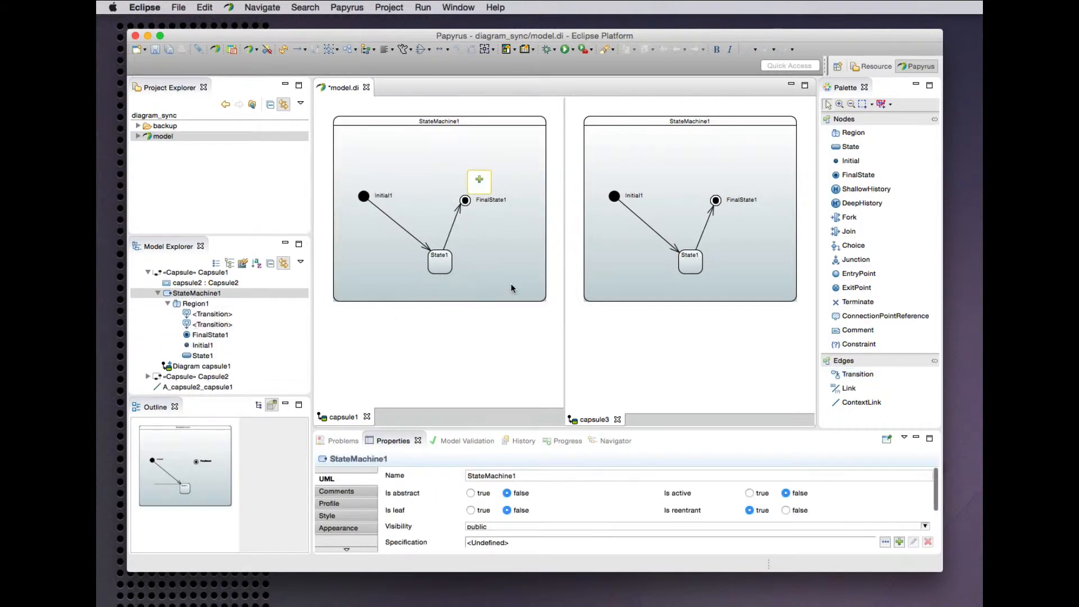
- Rearrange the capsule1 diagram by moving State1 closer beneath Initial1 and FinalState1 to the upper right of State1
{"action": "left_click", "coordinate": [465, 201]}
{"action": "left_click_drag", "start_coordinate": [465, 201], "coordinate": [488, 218]}
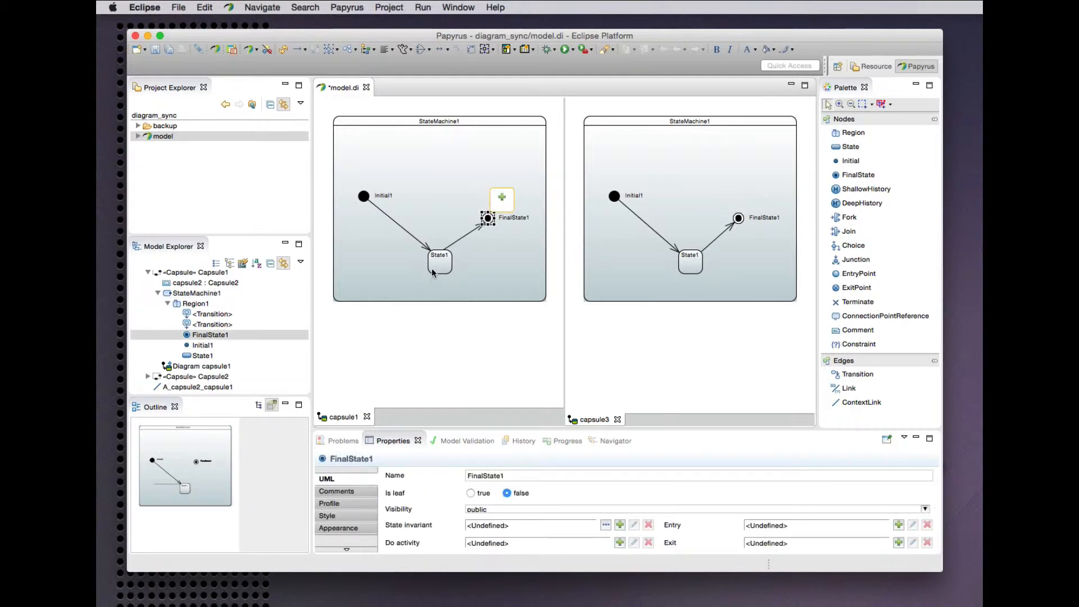
{"action": "left_click_drag", "start_coordinate": [432, 273], "coordinate": [401, 265]}
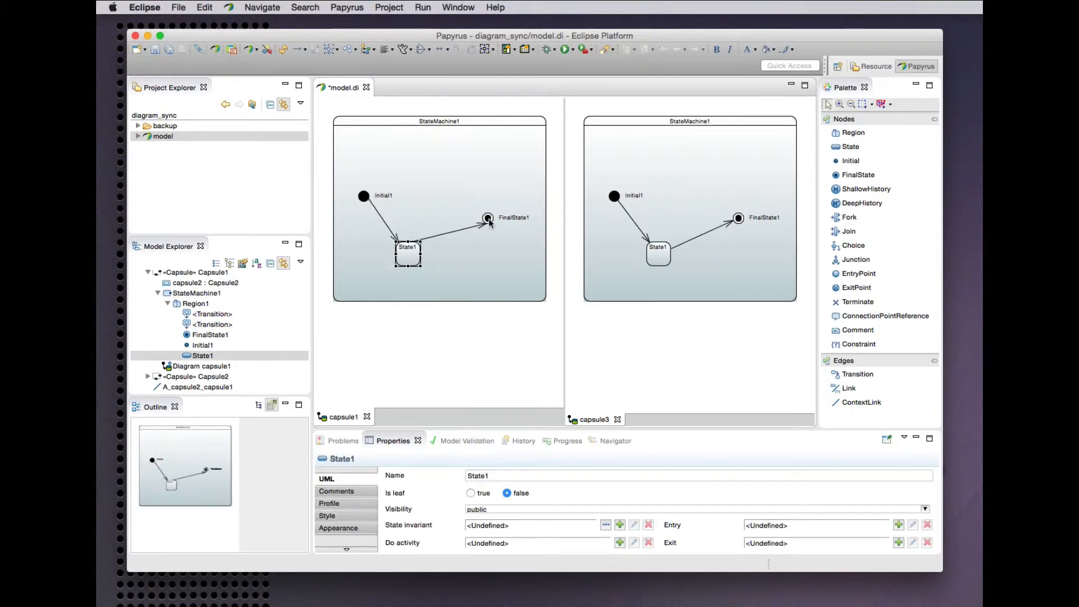
{"action": "left_click_drag", "start_coordinate": [487, 219], "coordinate": [469, 183]}
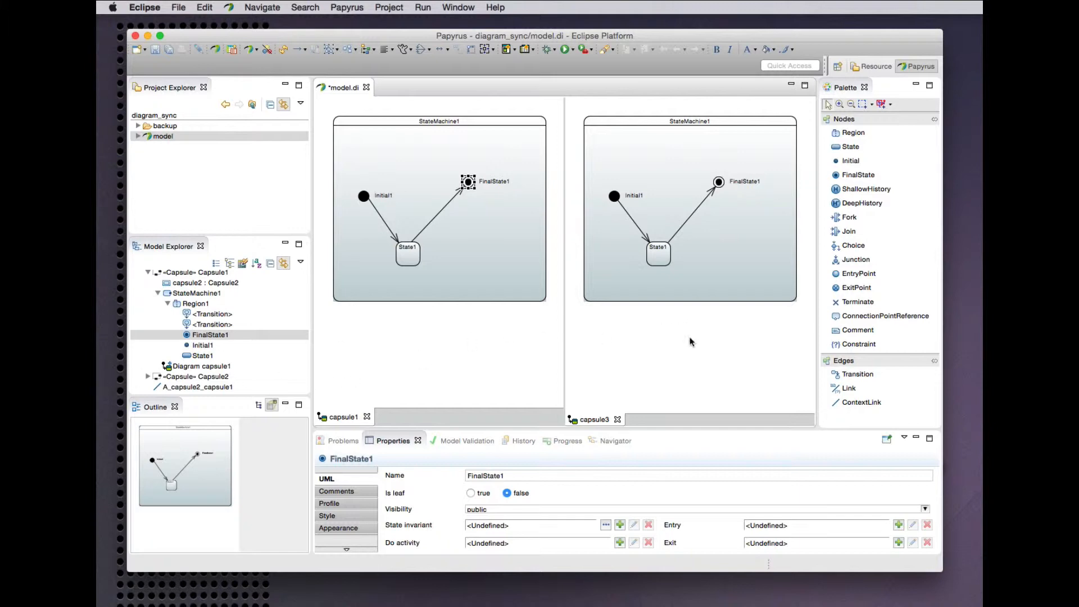
- Add a new state named State2 between Initial1 and FinalState1 in the capsule3 diagram, keeping the default name
{"action": "left_click", "coordinate": [858, 302]}
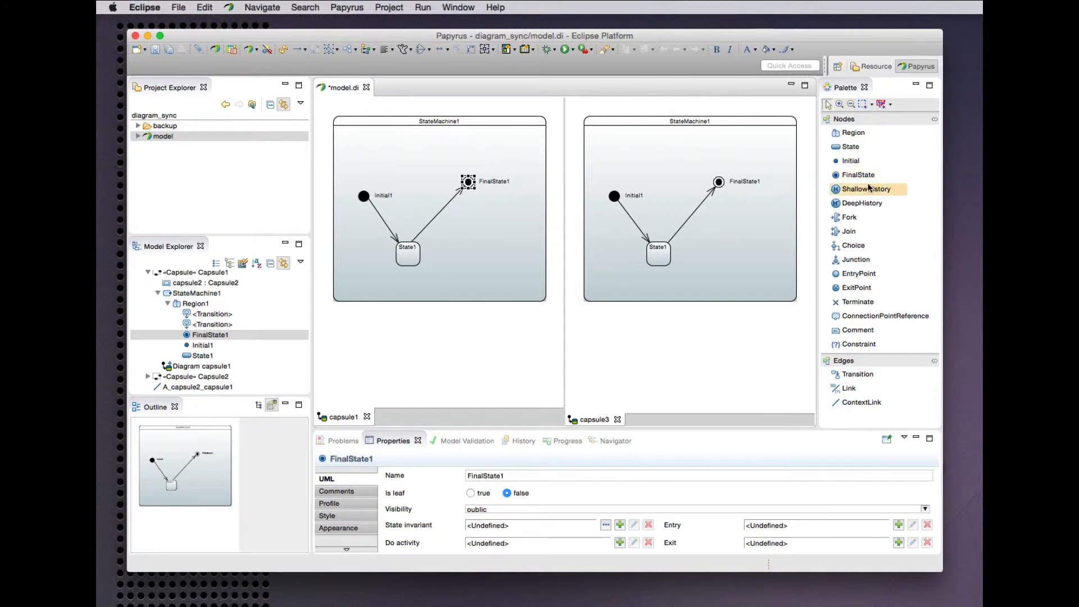
{"action": "left_click", "coordinate": [853, 147]}
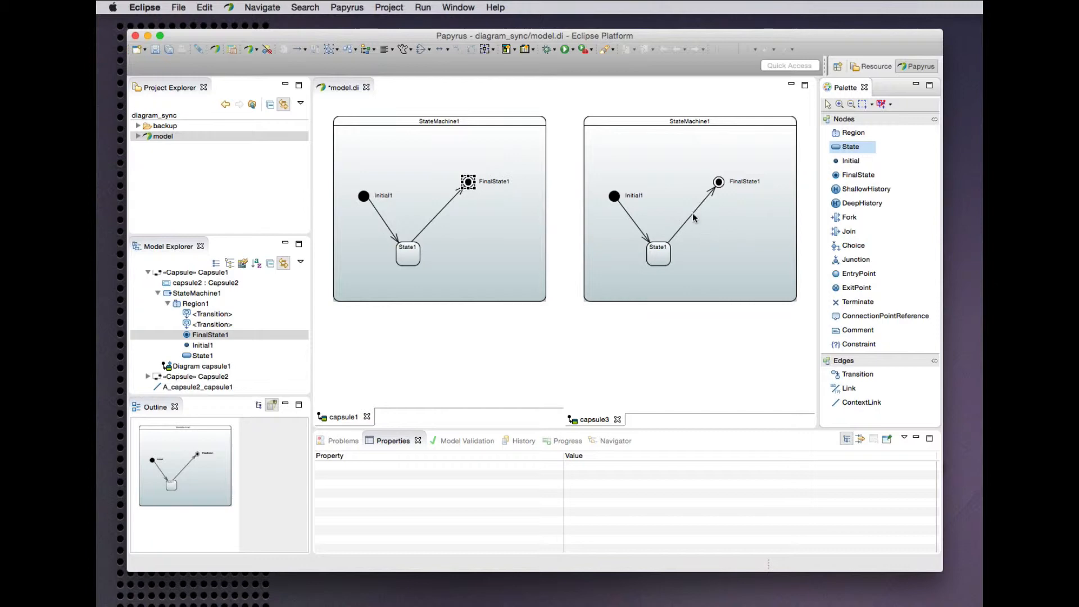
{"action": "left_click", "coordinate": [675, 175]}
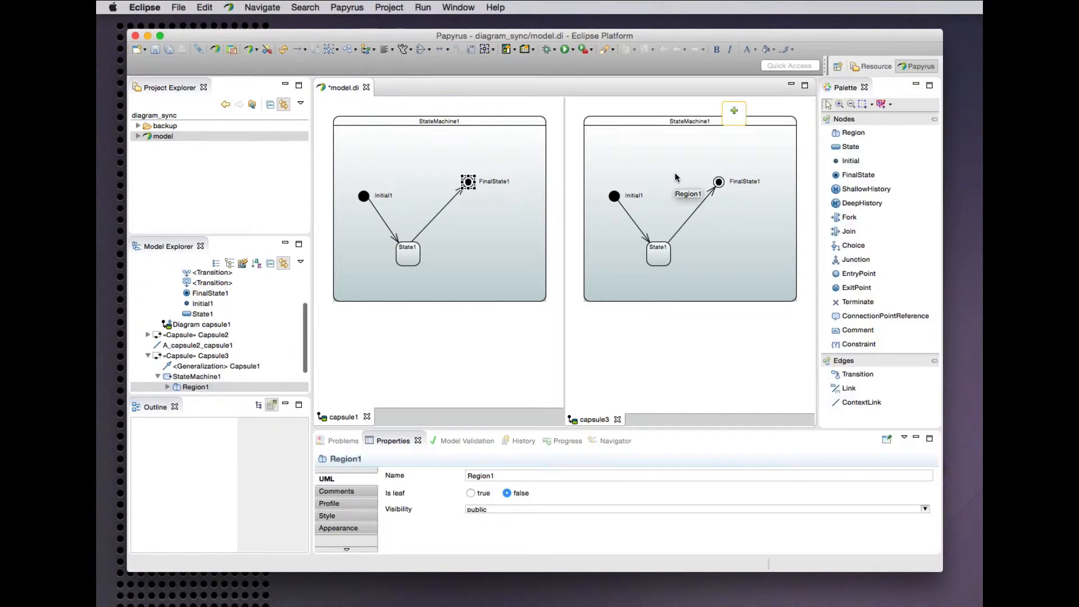
{"action": "left_click", "coordinate": [844, 148]}
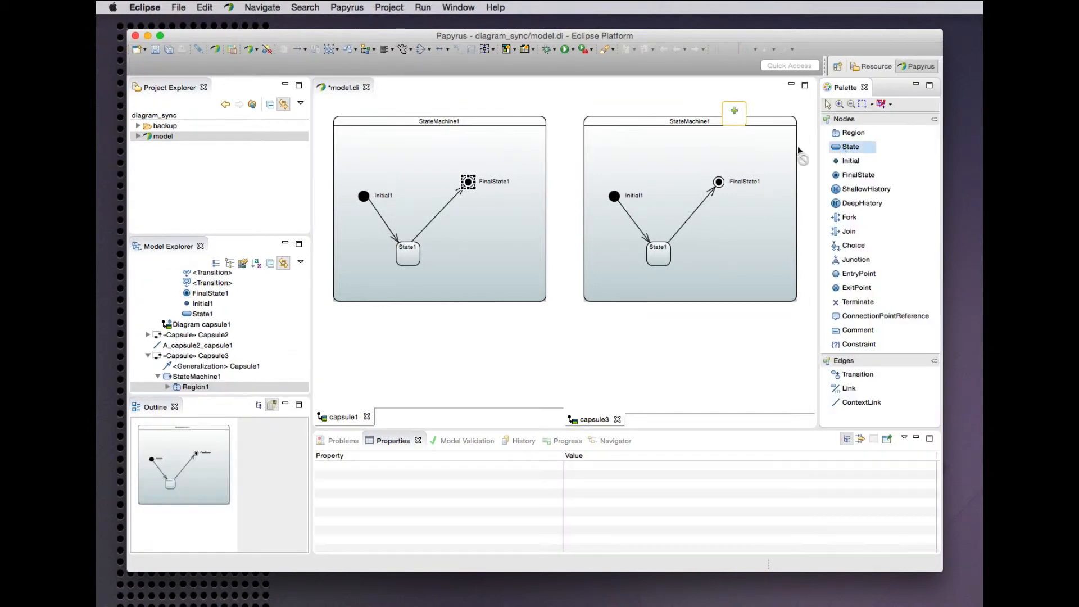
{"action": "left_click", "coordinate": [666, 173]}
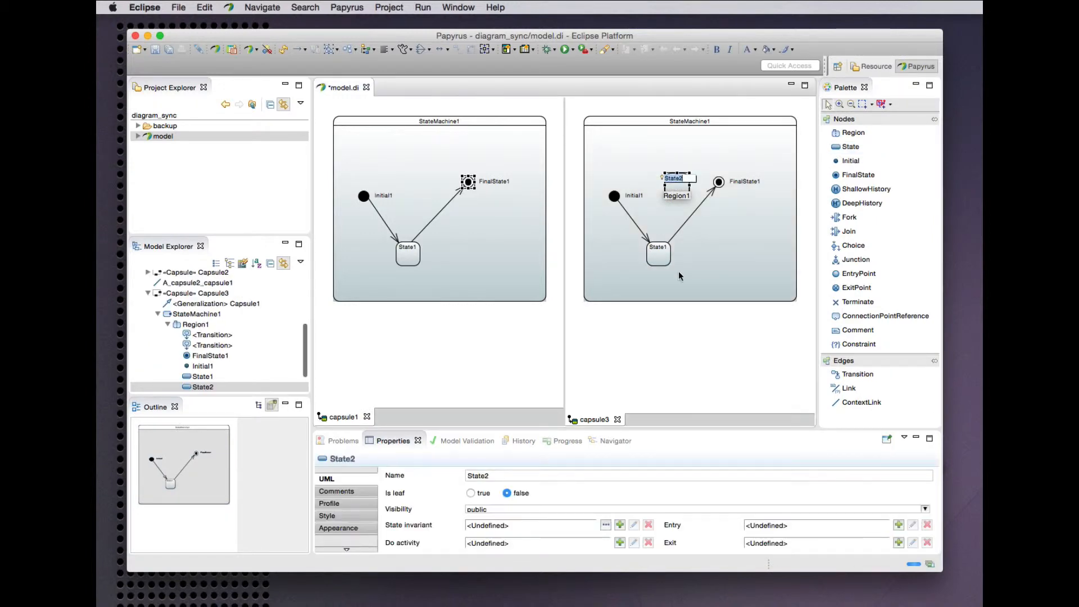
{"action": "left_click", "coordinate": [631, 207]}
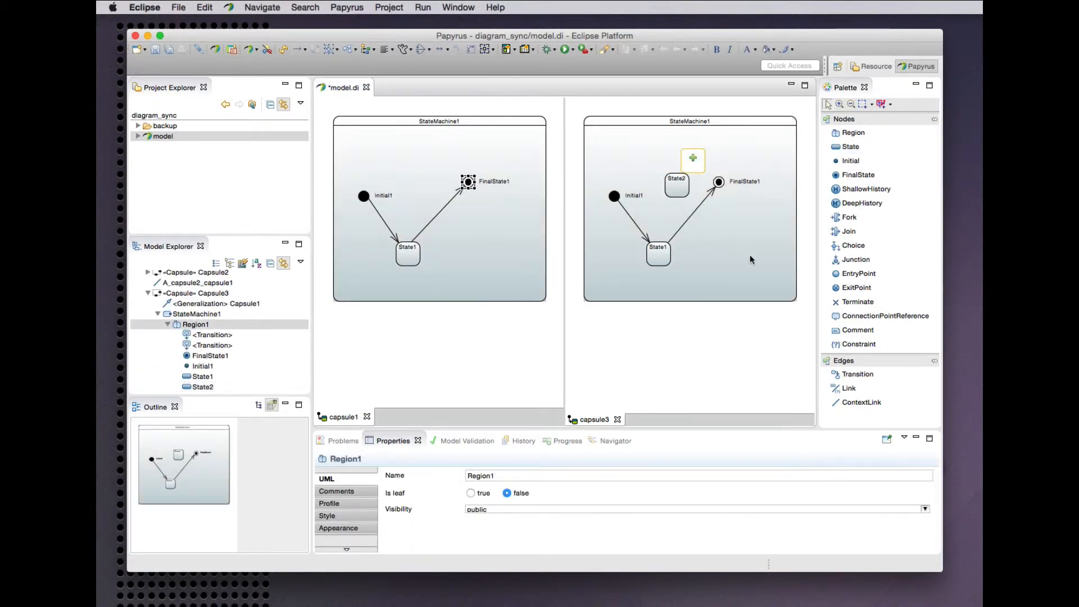
- In capsule3, reattach the source of the FinalState1 transition to State2 and add an unnamed transition from State1 to State2
{"action": "left_click", "coordinate": [676, 235]}
{"action": "left_click_drag", "start_coordinate": [669, 243], "coordinate": [679, 198]}
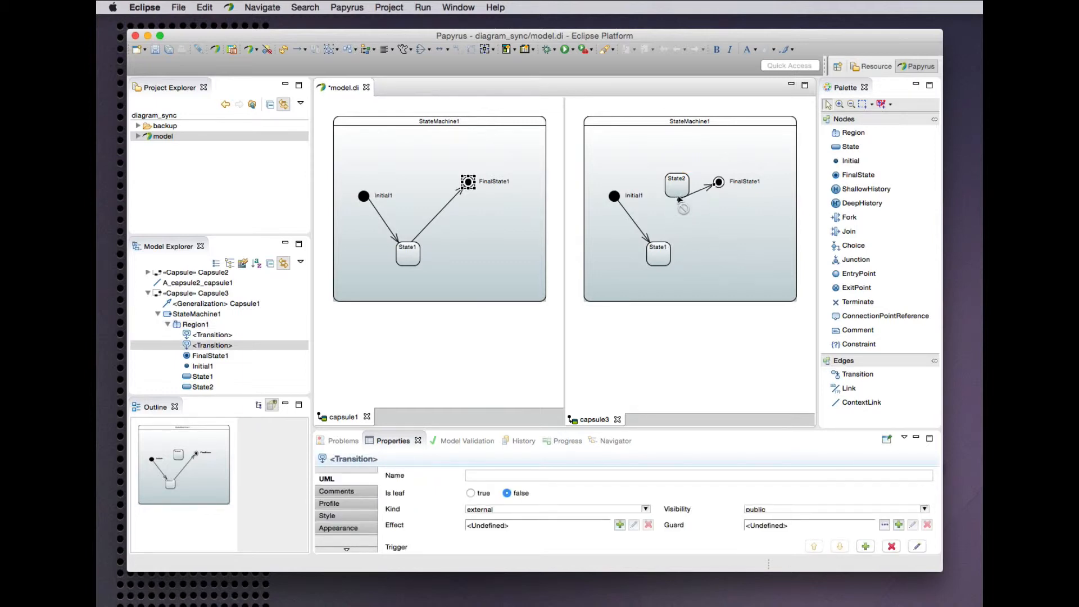
{"action": "left_click", "coordinate": [851, 377]}
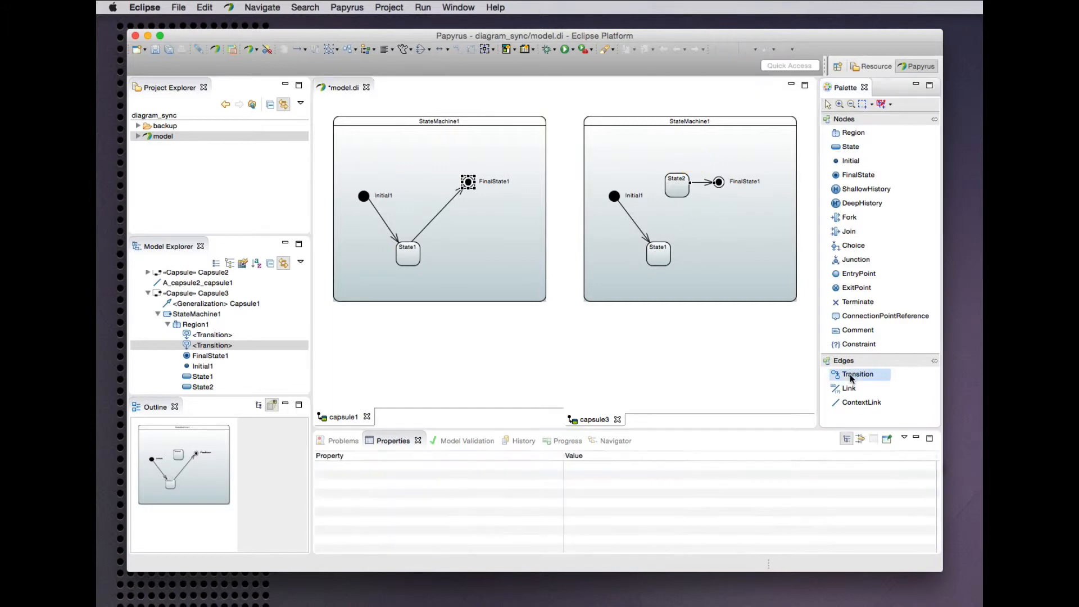
{"action": "left_click", "coordinate": [663, 256]}
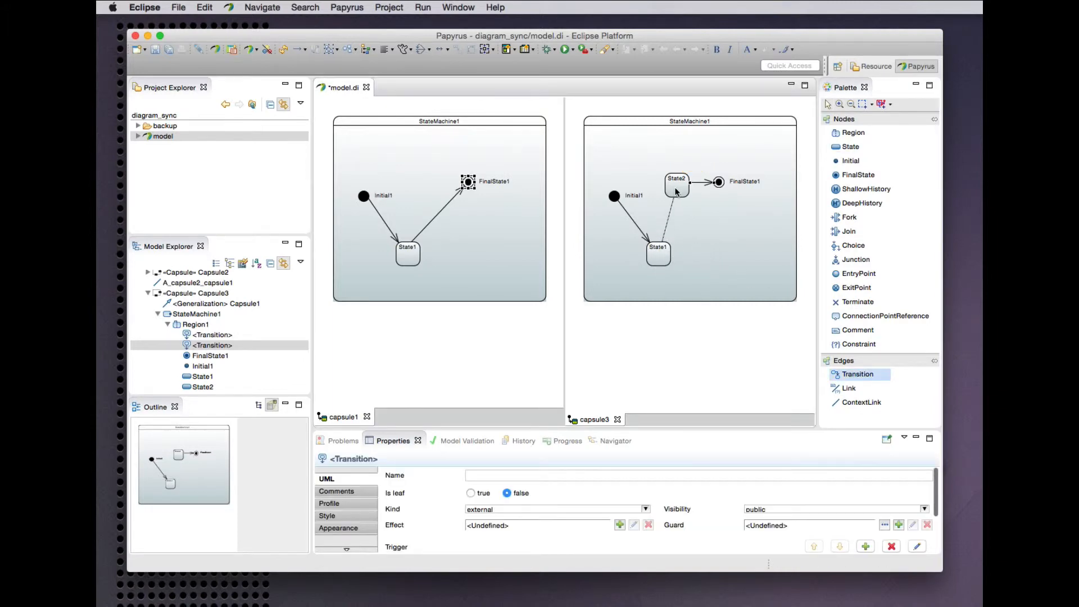
{"action": "left_click", "coordinate": [676, 192]}
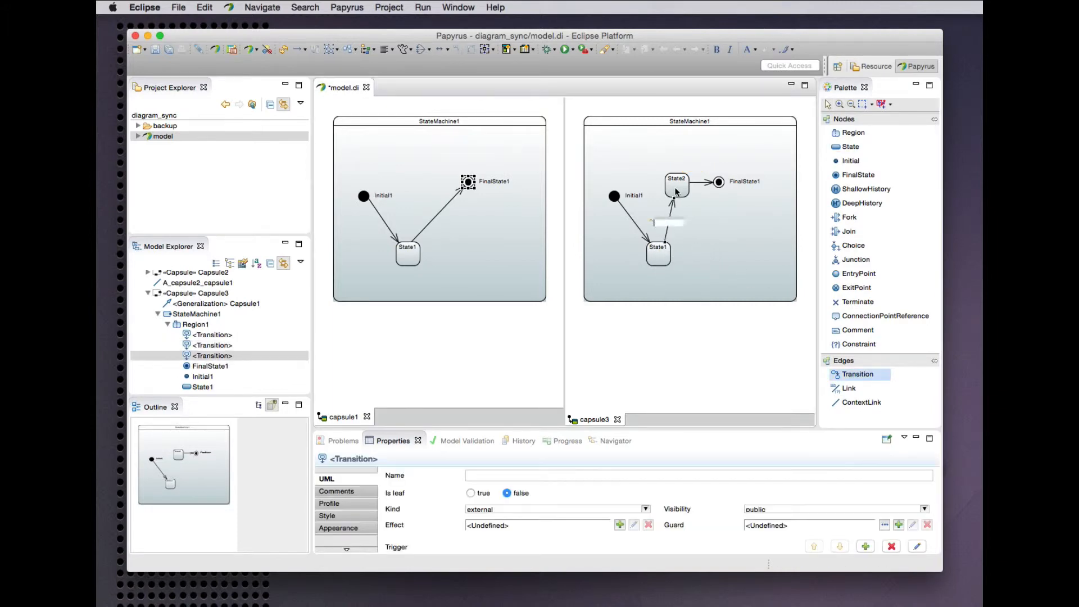
{"action": "left_click", "coordinate": [683, 336]}
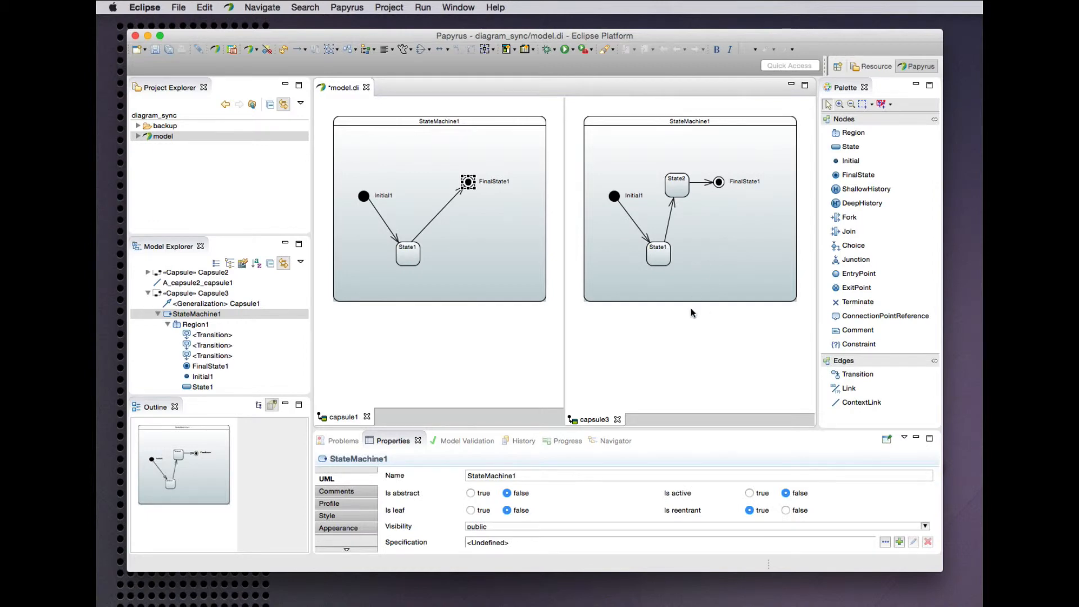
- Move FinalState1 level with State1 in the capsule1 diagram, and move capsule3's FinalState1 back up level with State2
{"action": "left_click", "coordinate": [469, 182]}
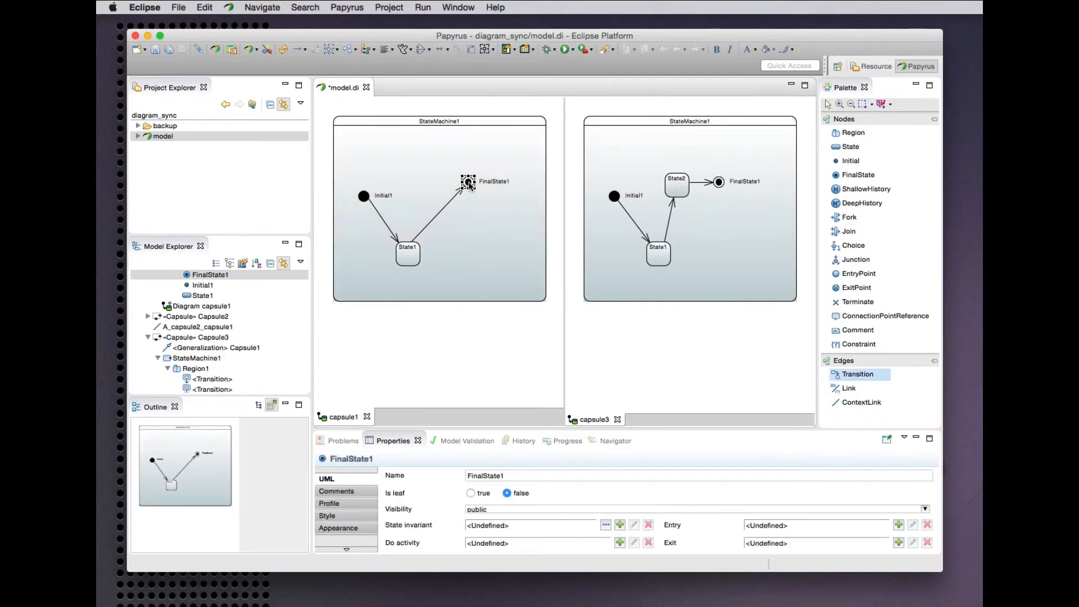
{"action": "left_click_drag", "start_coordinate": [481, 252], "coordinate": [474, 249]}
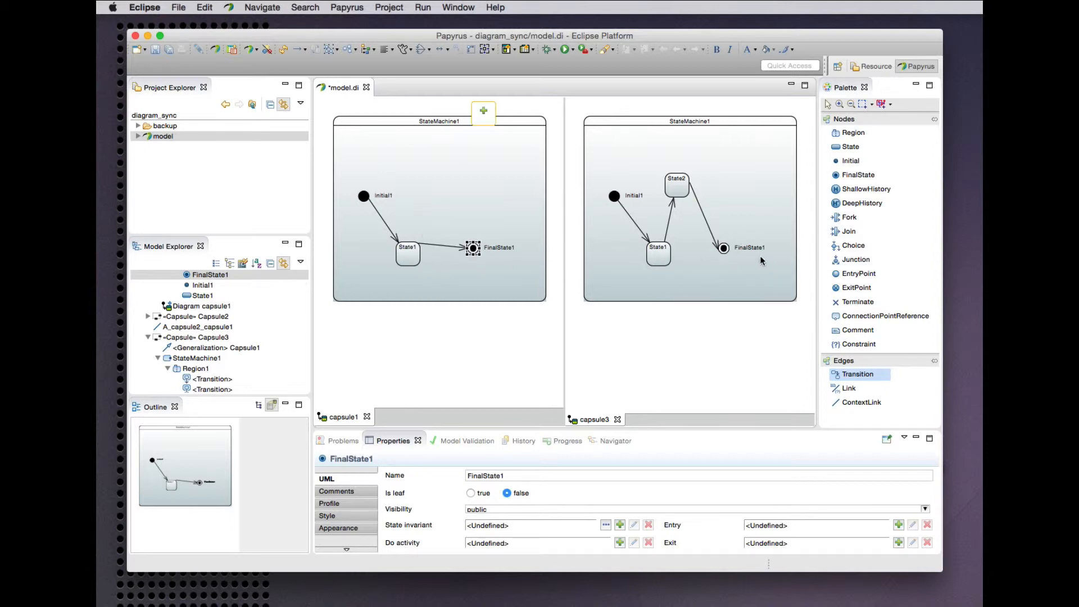
{"action": "left_click", "coordinate": [724, 248]}
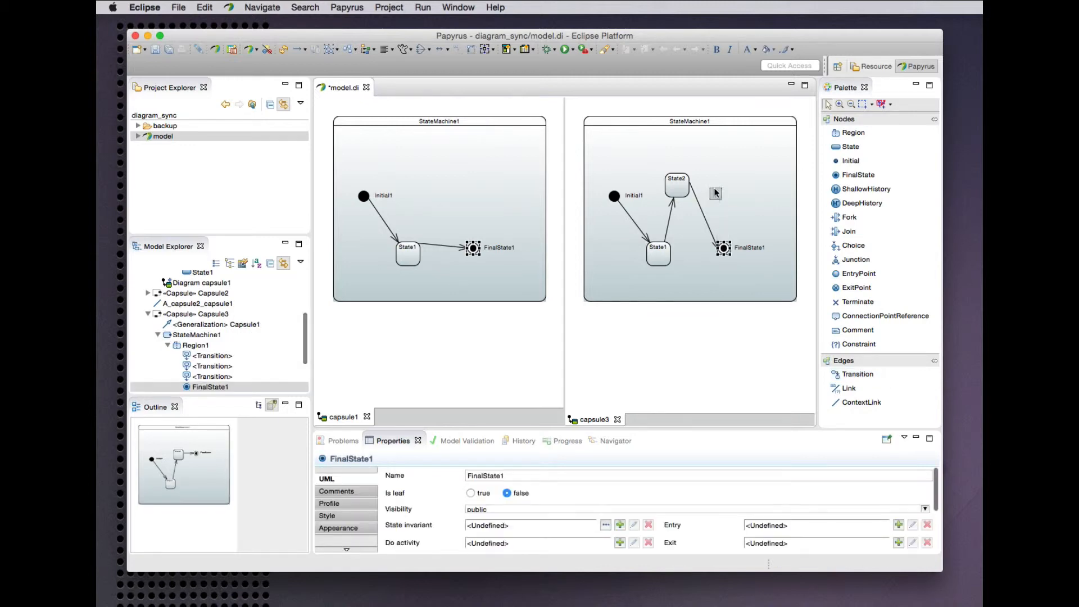
{"action": "left_click_drag", "start_coordinate": [715, 193], "coordinate": [723, 185]}
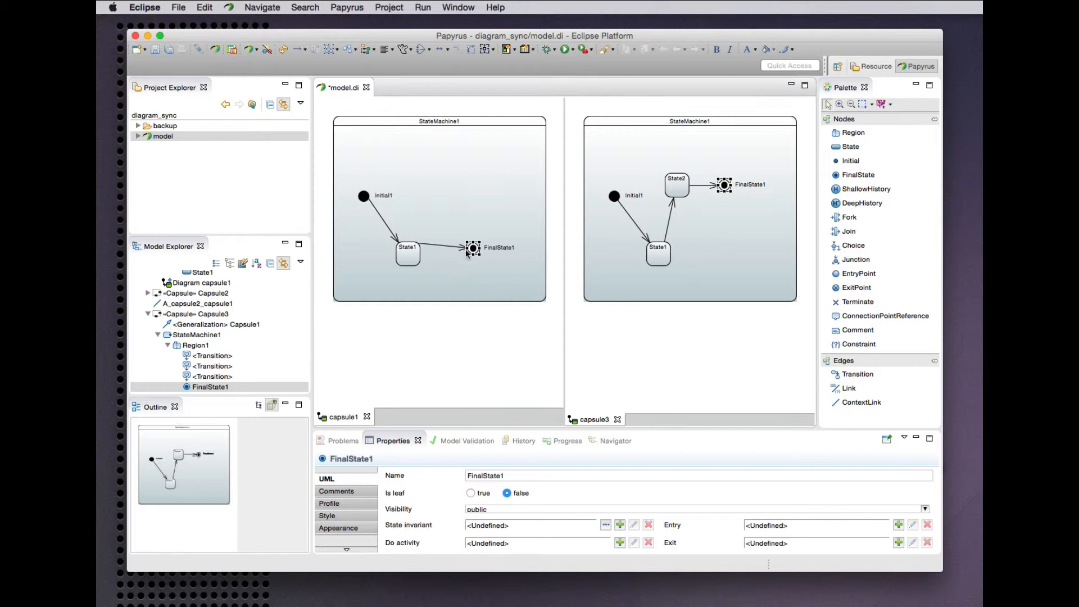
- In the capsule1 diagram, move FinalState1 farther right of State1 and enlarge State1 to about twice its width
{"action": "left_click_drag", "start_coordinate": [474, 249], "coordinate": [497, 250]}
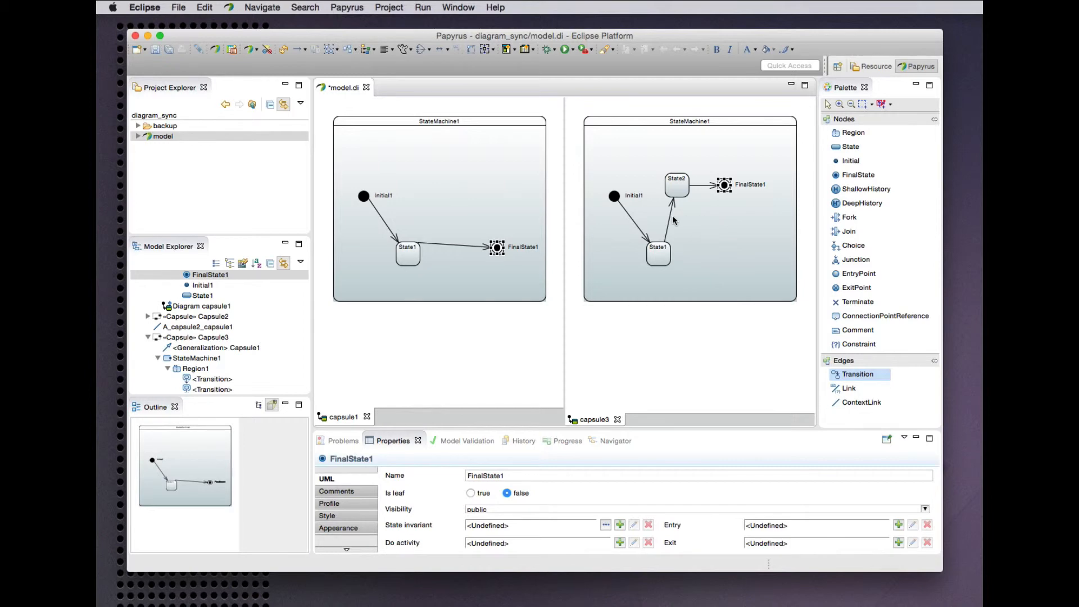
{"action": "left_click", "coordinate": [417, 260]}
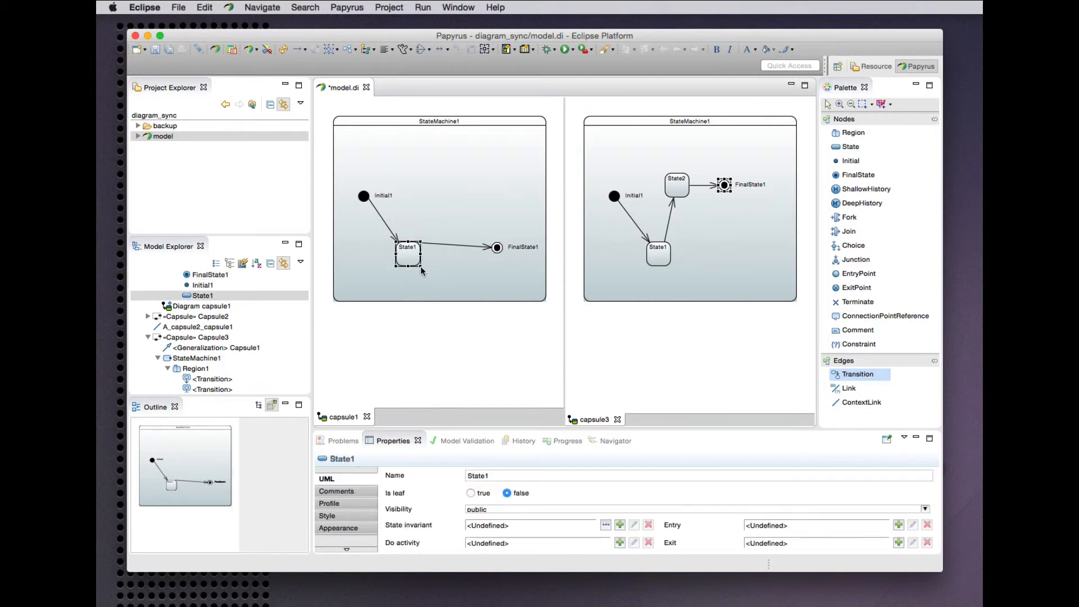
{"action": "left_click_drag", "start_coordinate": [421, 266], "coordinate": [444, 281]}
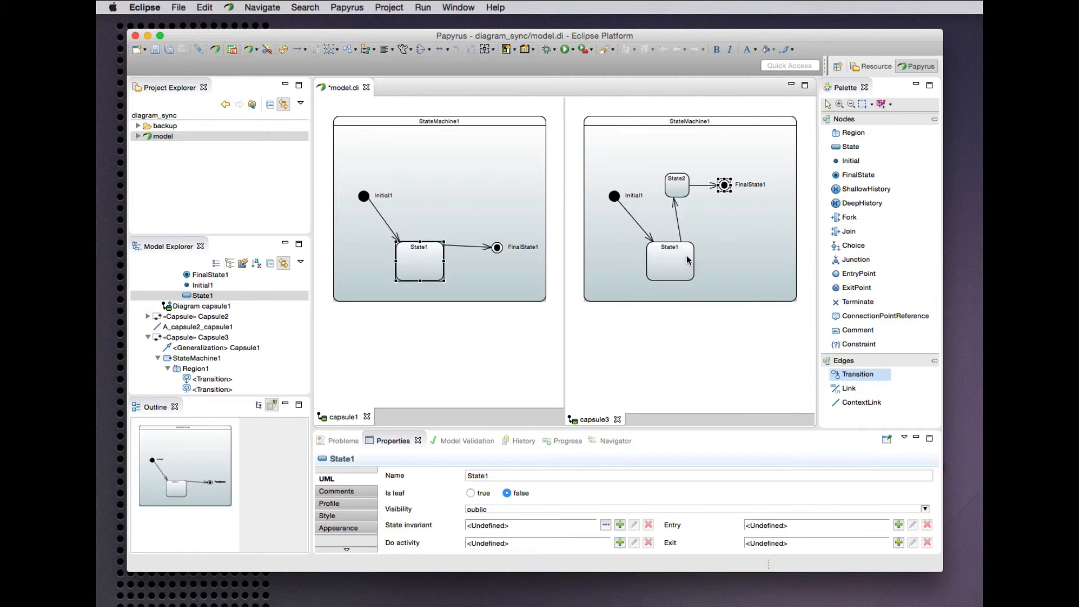
- Add a nested state inside State1 in the capsule3 diagram
{"action": "left_click", "coordinate": [848, 147]}
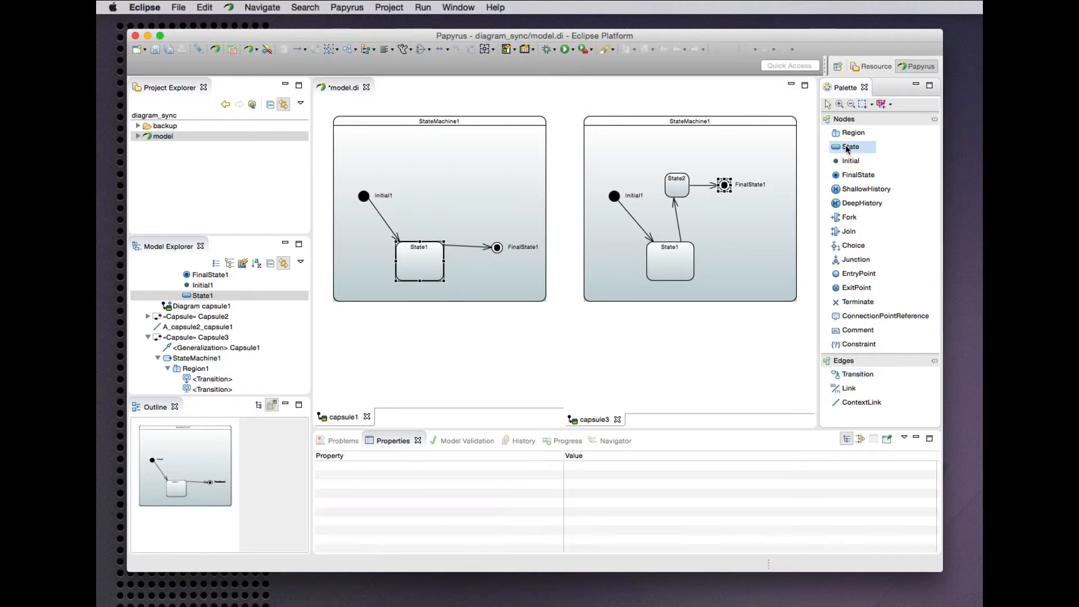
{"action": "left_click", "coordinate": [663, 267]}
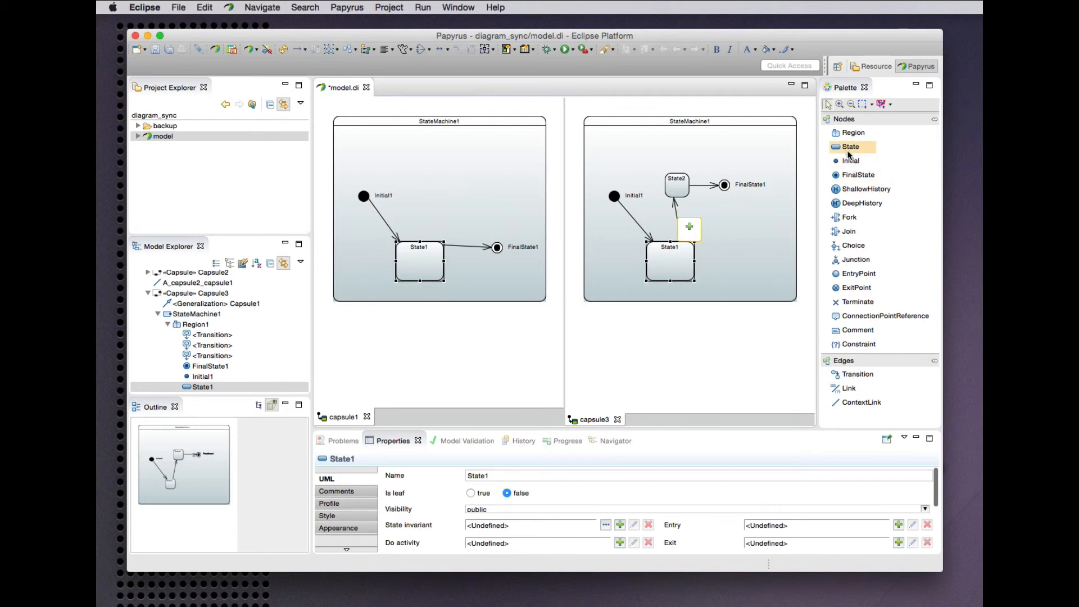
{"action": "left_click", "coordinate": [850, 149]}
{"action": "left_click", "coordinate": [661, 266]}
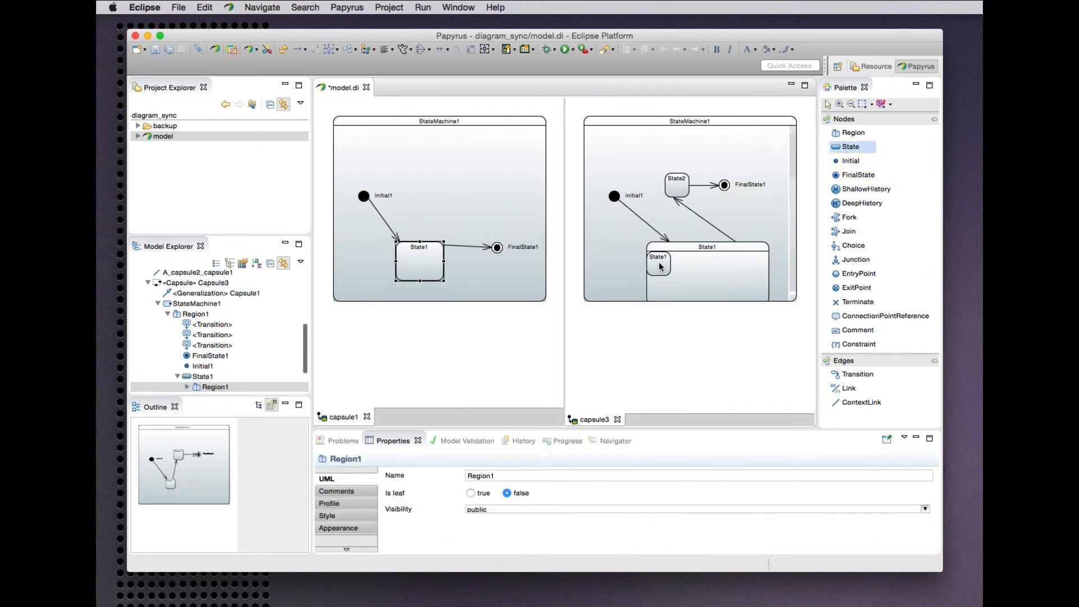
- Move the nested state toward the middle of capsule3's State1, and slightly shrink and raise State1 in the capsule1 diagram
{"action": "left_click_drag", "start_coordinate": [661, 267], "coordinate": [691, 274]}
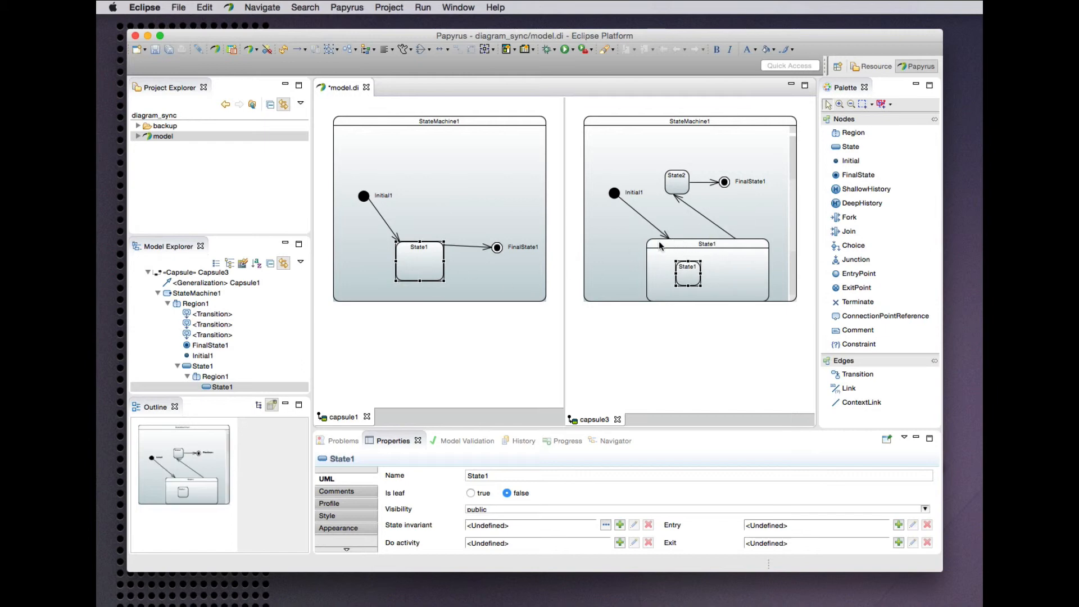
{"action": "left_click", "coordinate": [424, 271]}
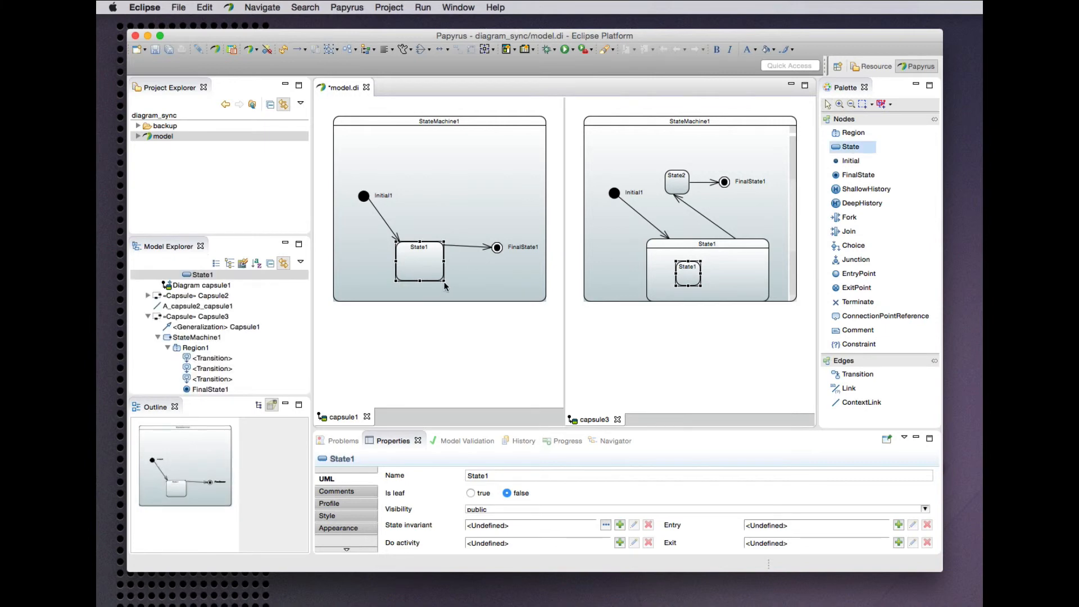
{"action": "mouse_move", "coordinate": [443, 281]}
{"action": "left_mouse_down"}
{"action": "mouse_move", "coordinate": [425, 267]}
{"action": "mouse_move", "coordinate": [447, 285]}
{"action": "left_mouse_up"}
{"action": "left_click_drag", "start_coordinate": [444, 280], "coordinate": [422, 266]}
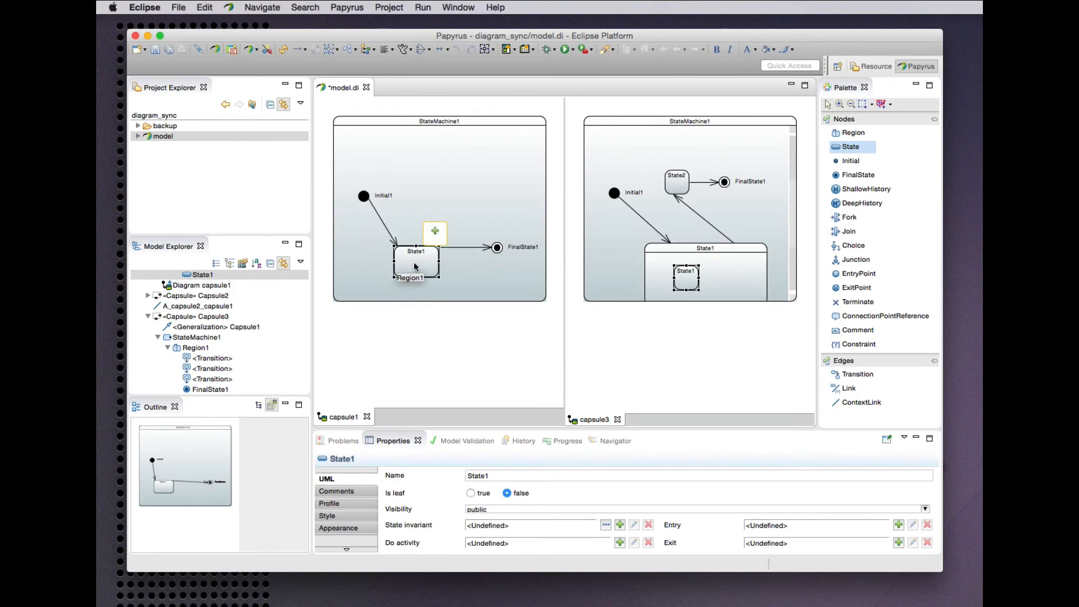
{"action": "left_click_drag", "start_coordinate": [417, 263], "coordinate": [416, 255]}
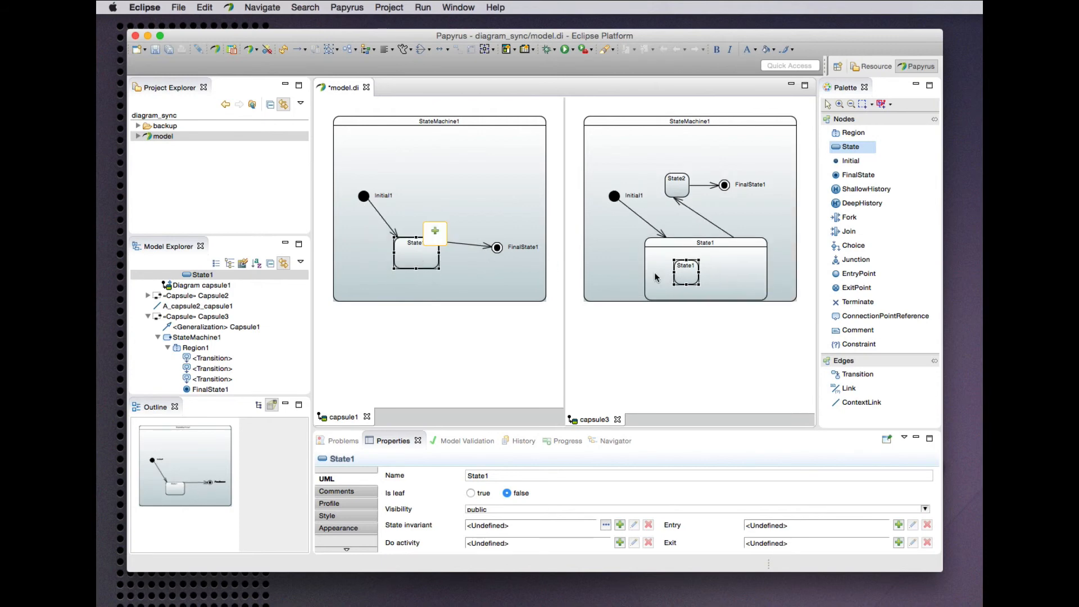
- Move State1 left and up beneath State2 in the capsule3 diagram, and shift capsule1's State1 slightly right and up
{"action": "left_click", "coordinate": [691, 250]}
{"action": "left_click_drag", "start_coordinate": [680, 241], "coordinate": [651, 236]}
{"action": "mouse_move", "coordinate": [424, 262]}
{"action": "left_mouse_down"}
{"action": "mouse_move", "coordinate": [444, 269]}
{"action": "mouse_move", "coordinate": [438, 253]}
{"action": "left_mouse_up"}
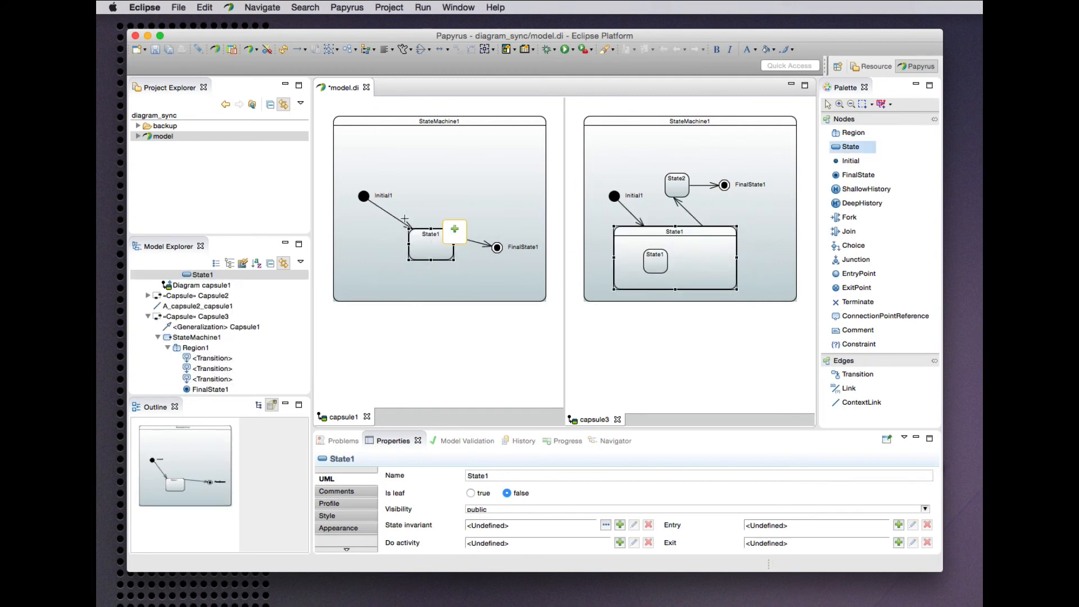
- Move Initial1 slightly higher in the capsule1 diagram and clear its selection there
{"action": "mouse_move", "coordinate": [366, 202]}
{"action": "left_mouse_down"}
{"action": "mouse_move", "coordinate": [366, 167]}
{"action": "mouse_move", "coordinate": [366, 189]}
{"action": "left_mouse_up"}
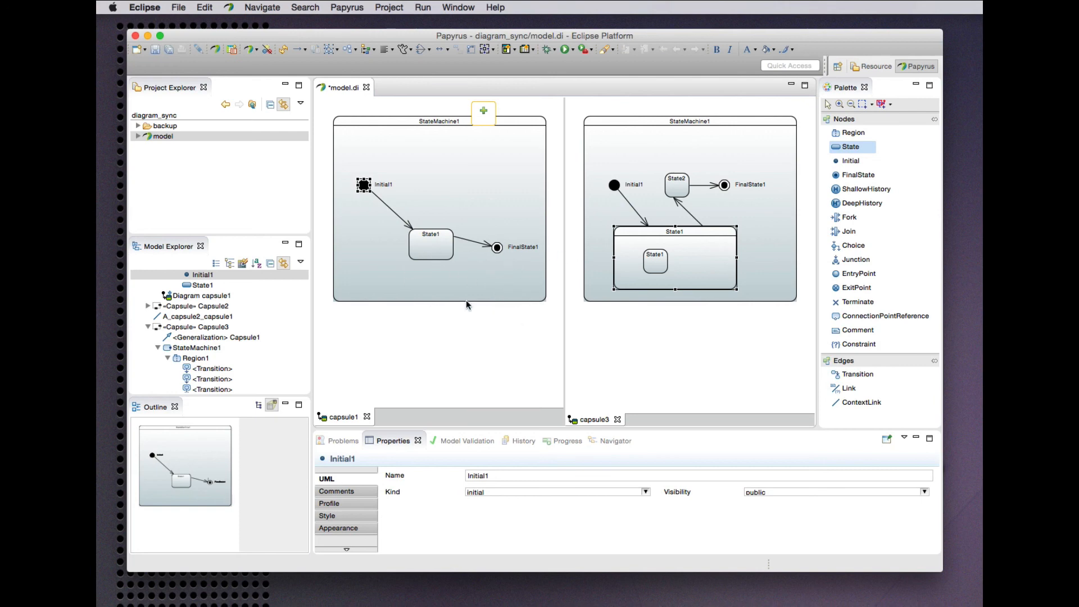
{"action": "left_click", "coordinate": [447, 336]}
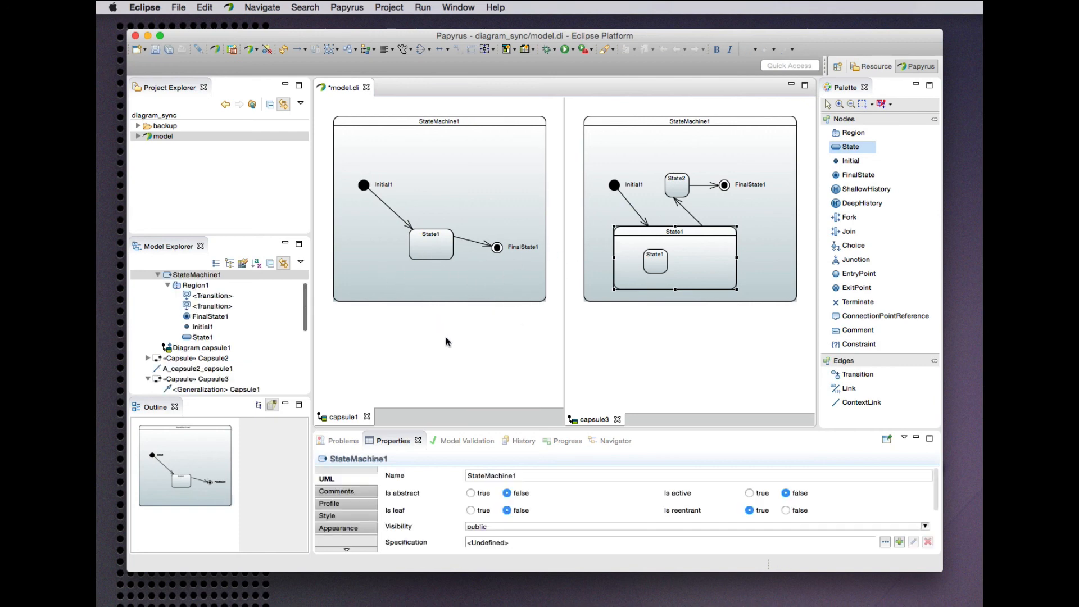